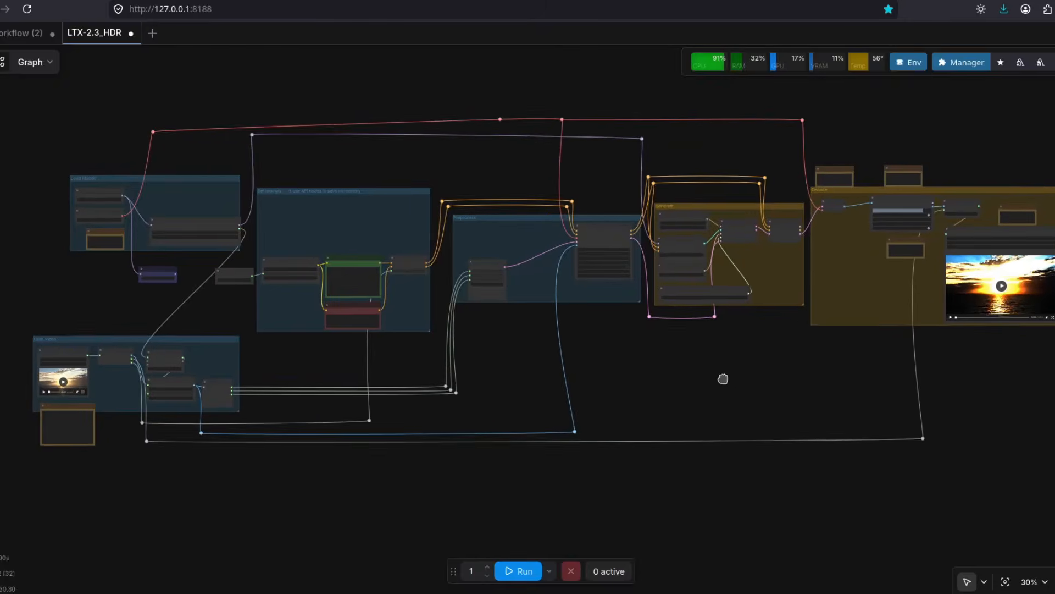
scroll(733, 379, "up", 1)
left_click_drag(726, 383, 687, 370)
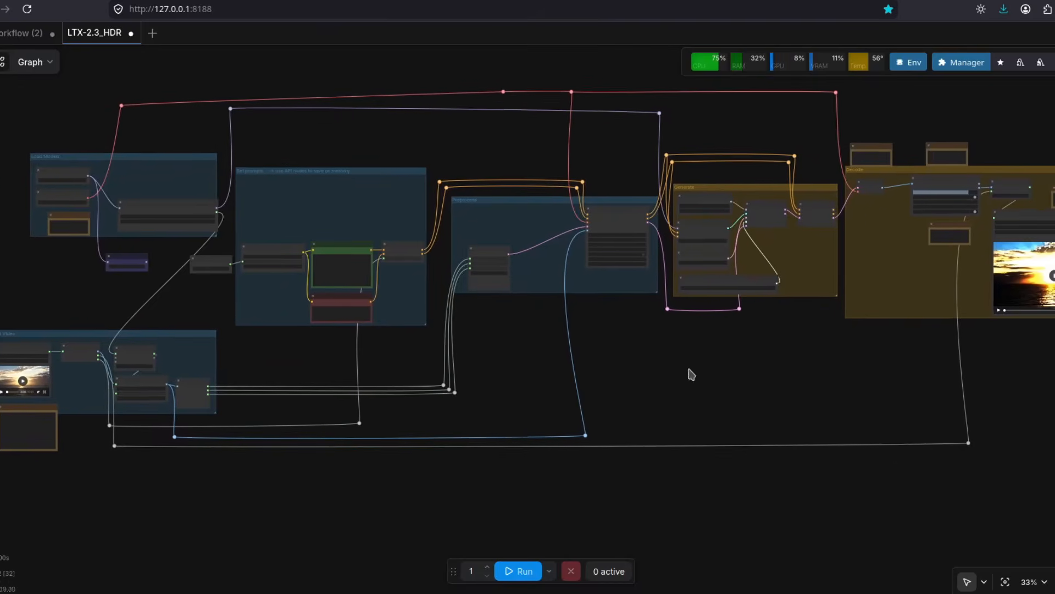
scroll(714, 370, "down", 1)
left_click_drag(754, 381, 721, 378)
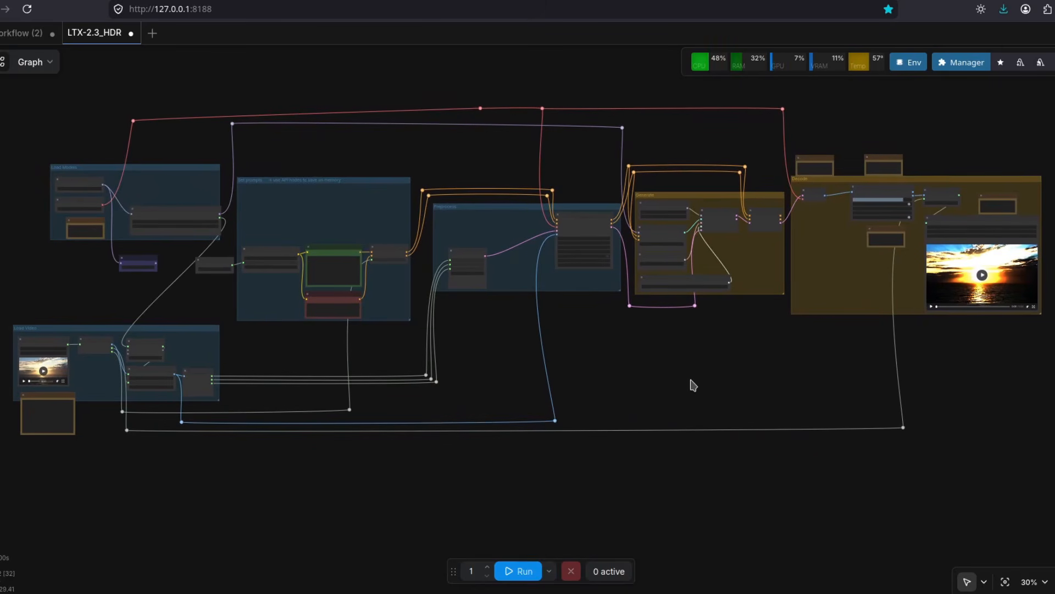
left_click_drag(619, 370, 661, 379)
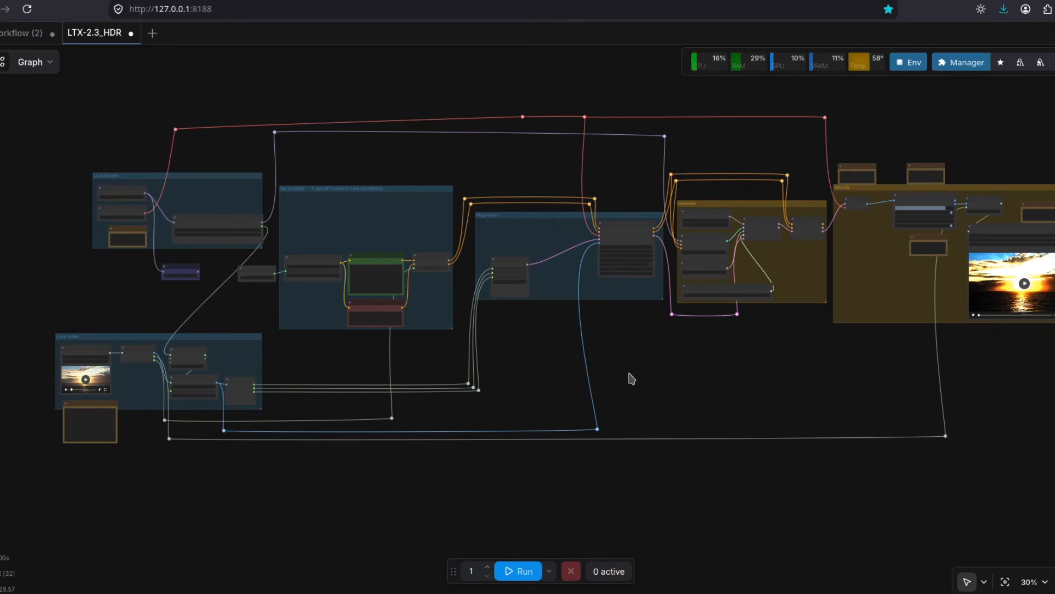
left_click_drag(665, 340, 626, 354)
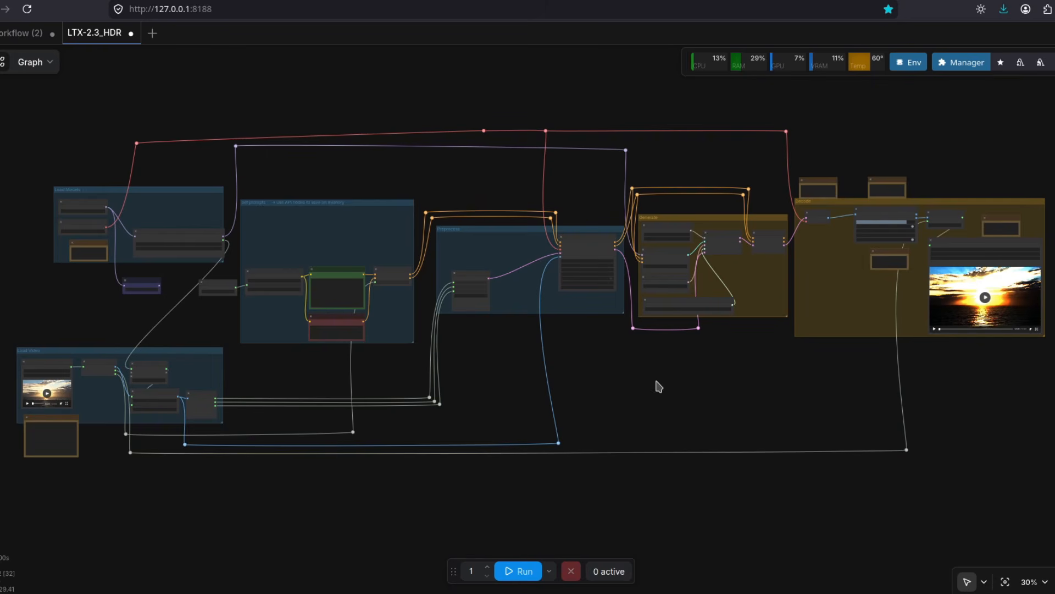
Check the LTX-2.3_HDR workflow for missing custom nodes in the ComfyUI Manager and return to the graph.
left_click(959, 64)
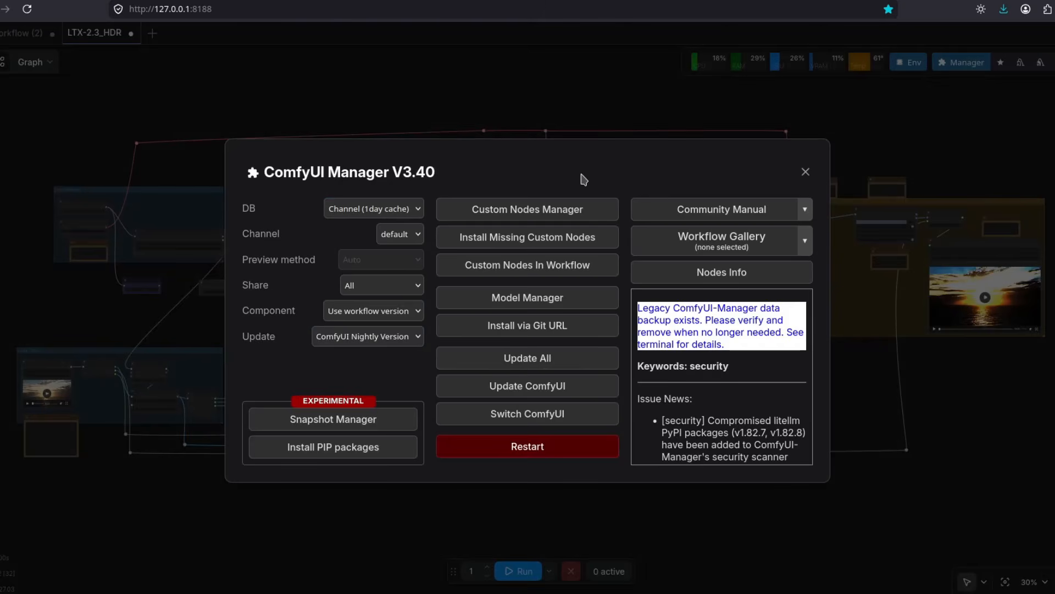
left_click(519, 242)
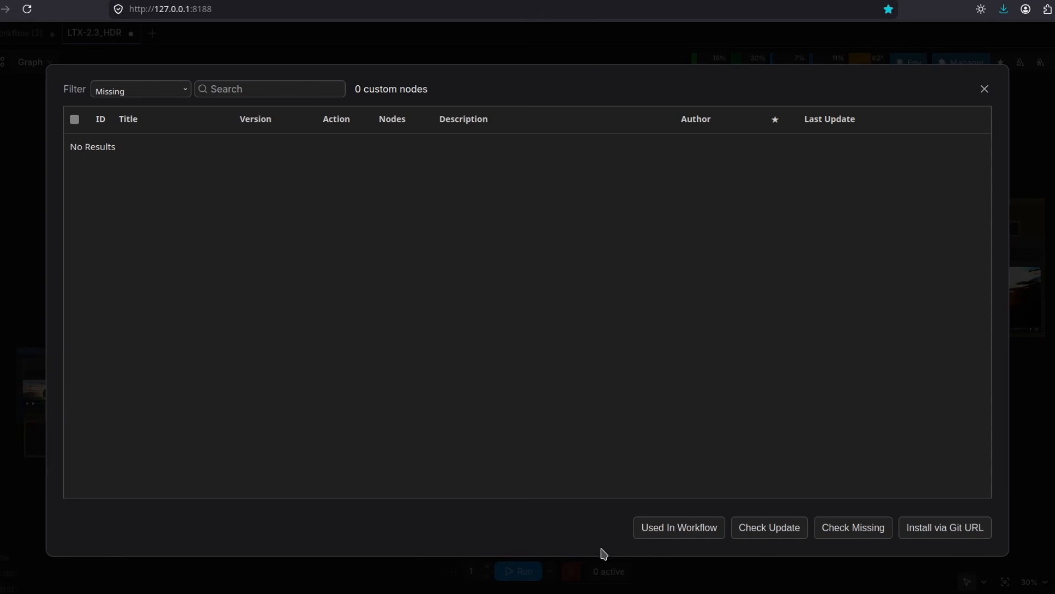
left_click(985, 88)
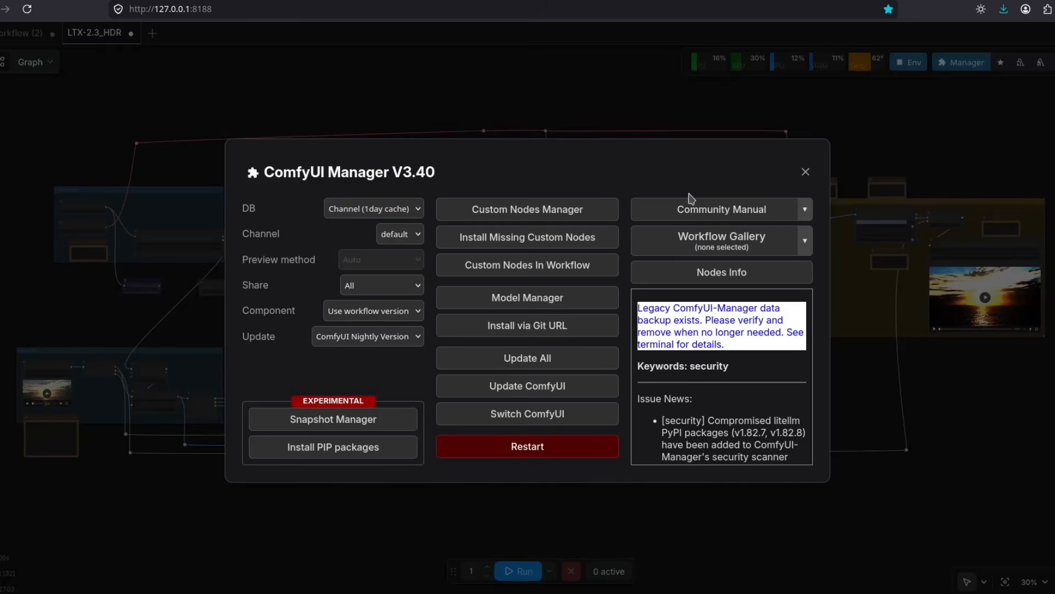
left_click(804, 172)
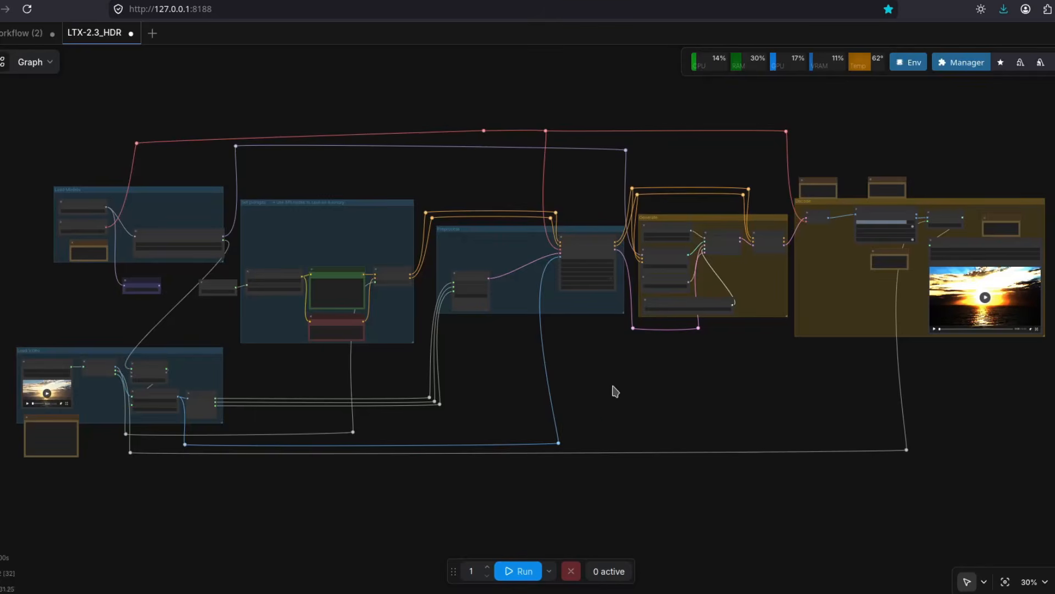
Inspect the Load Models group and open the loras folder inside ComfyUI's models directory in the Dolphin file manager.
scroll(471, 412, "up", 10)
left_click_drag(289, 432, 272, 435)
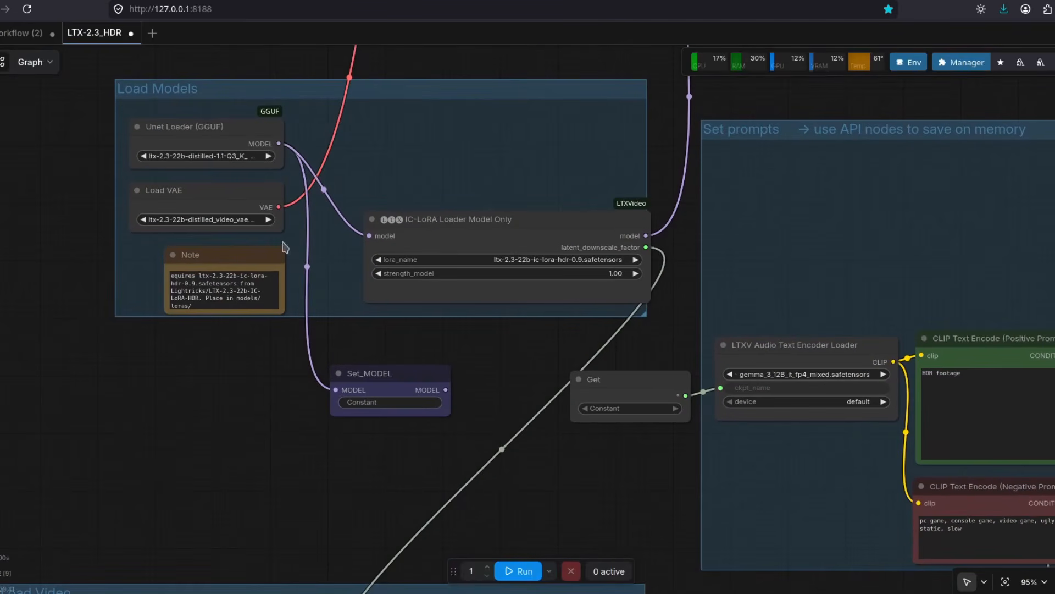
left_click_drag(649, 348, 598, 342)
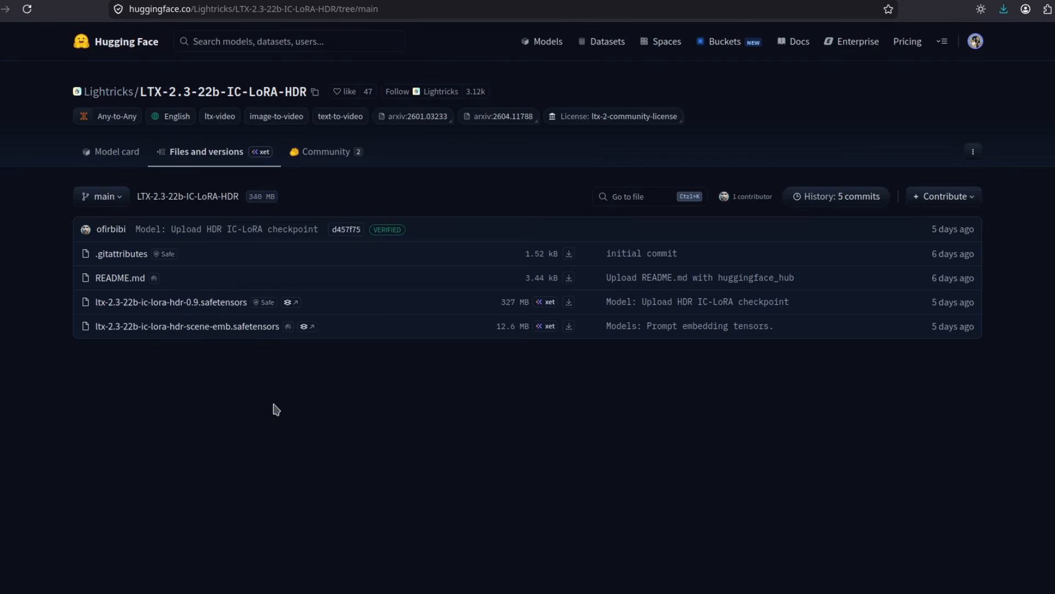
key("alt+Tab")
left_click(361, 261)
double_click(360, 261)
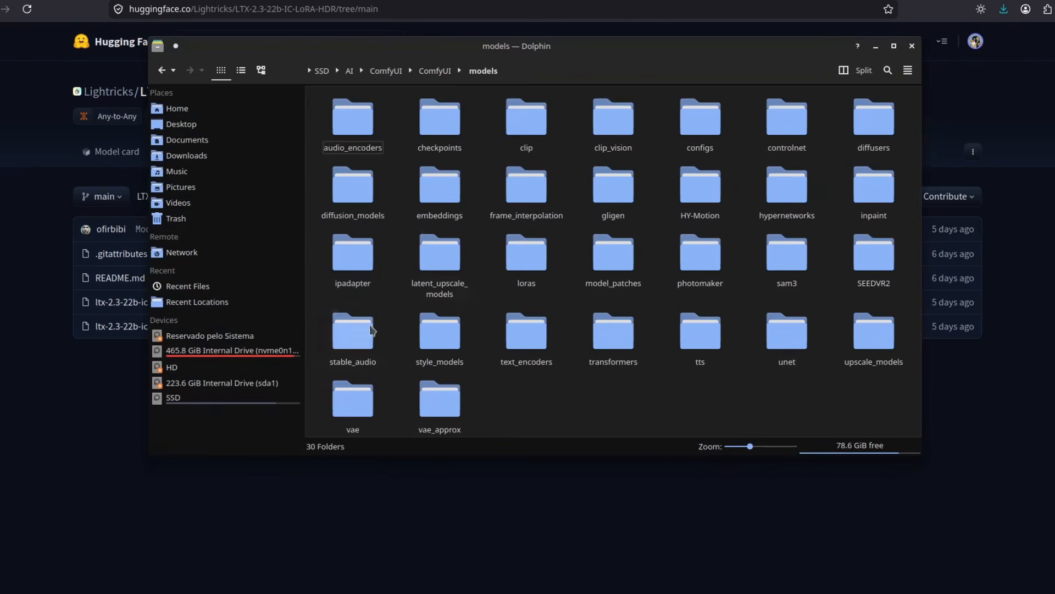
double_click(528, 261)
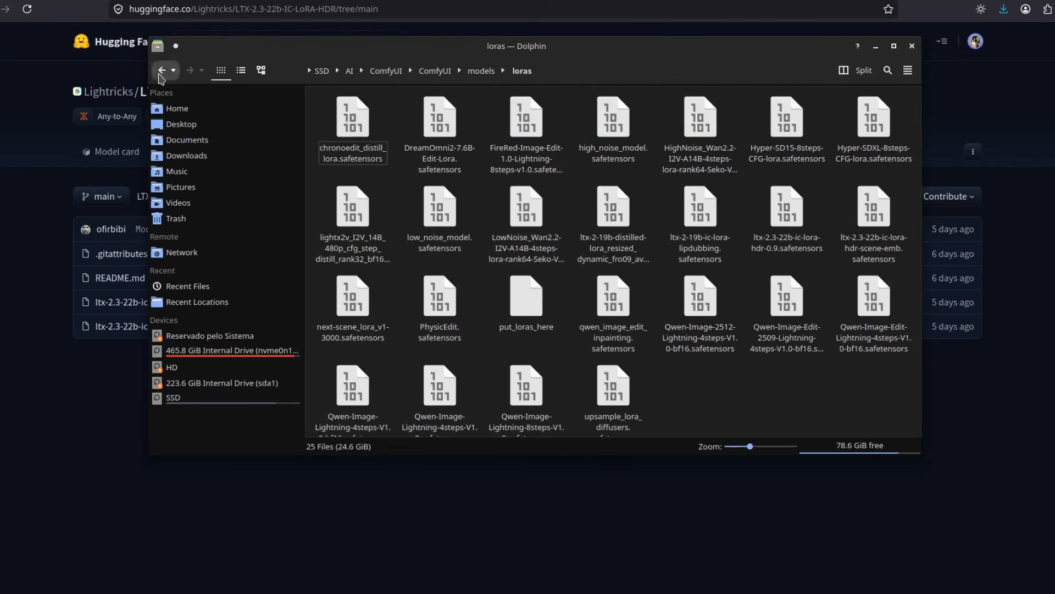
Review the distilled-1.1 GGUF files in unsloth's LTX-2.3-GGUF repository and select the unet folder in Dolphin's models directory.
key("alt+Tab")
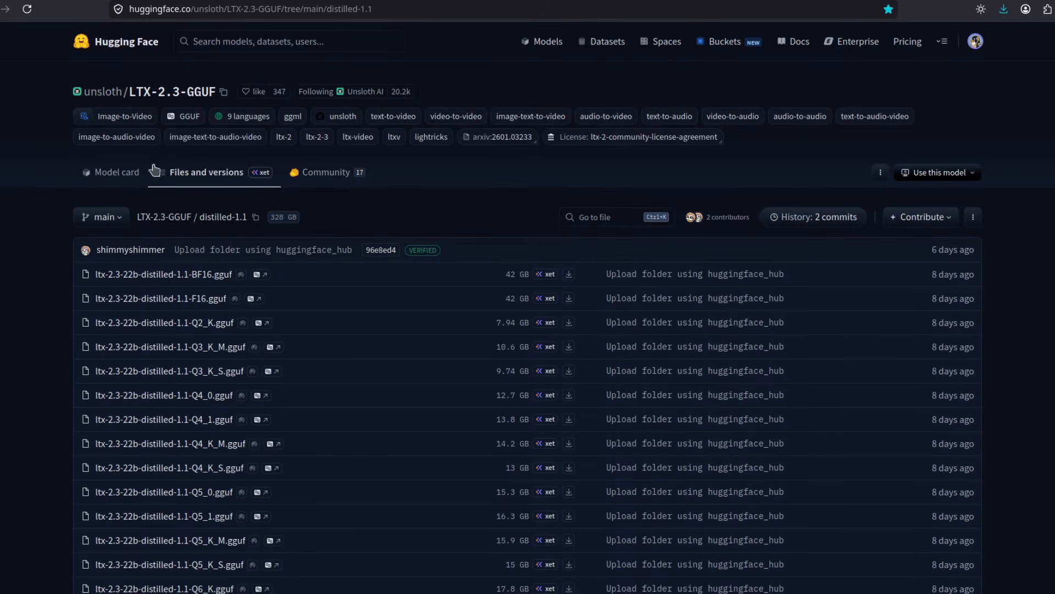
scroll(379, 235, "down", 3)
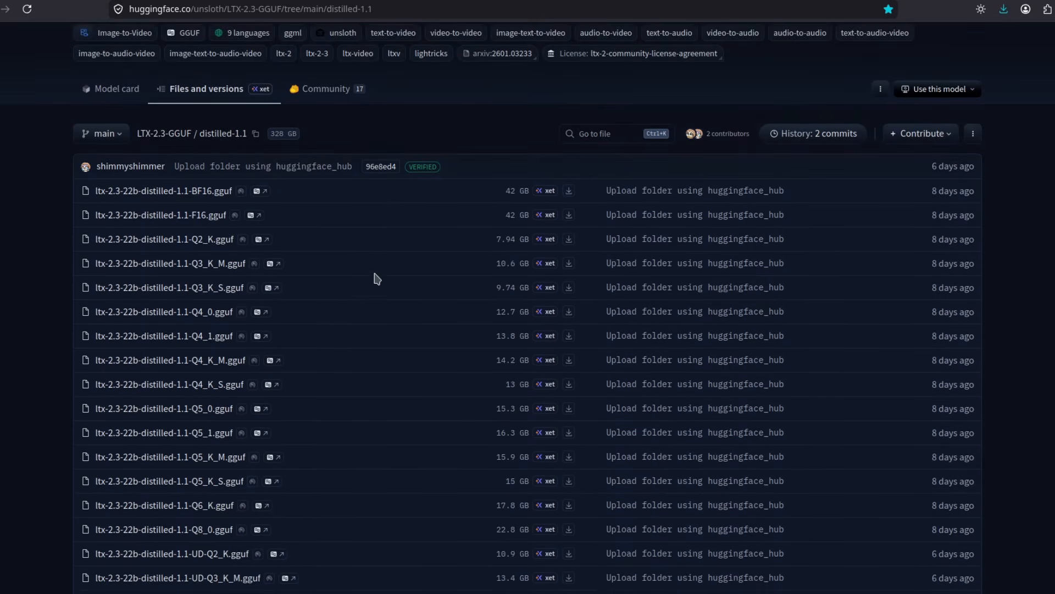
scroll(339, 235, "up", 3)
scroll(210, 186, "down", 3)
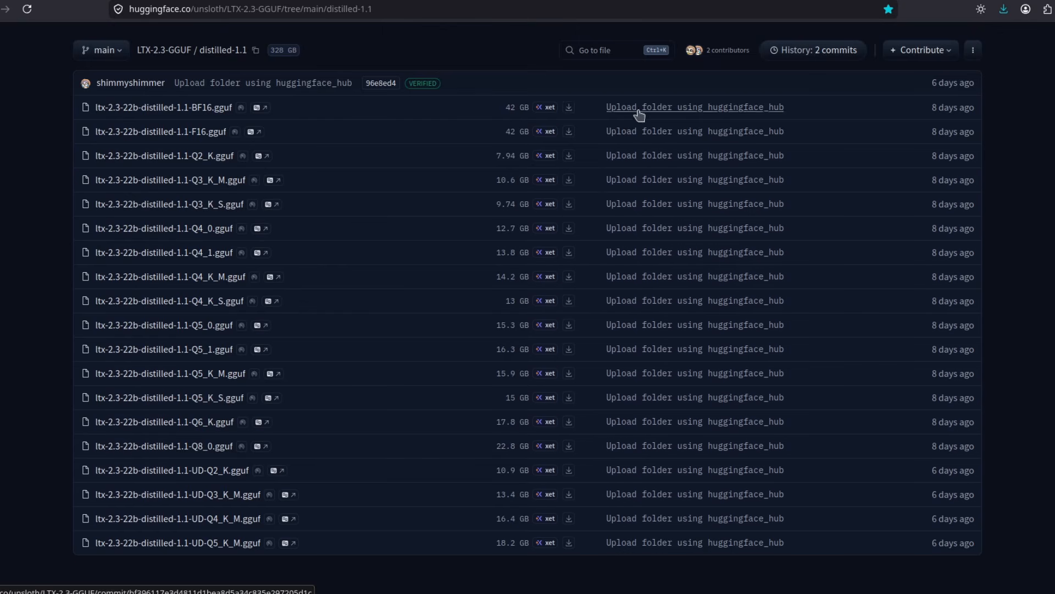
key("alt+Tab")
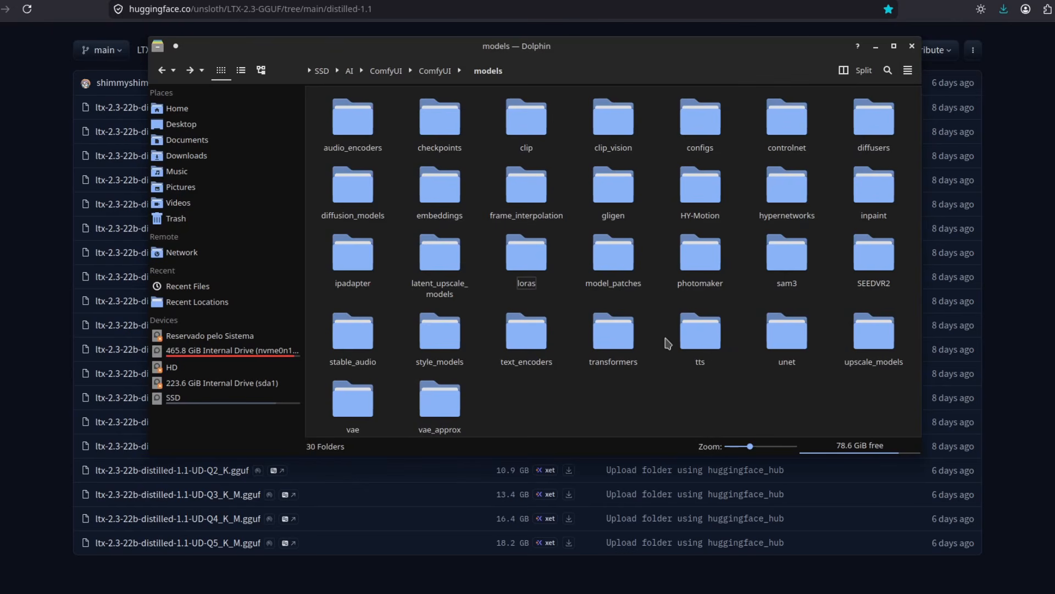
left_click(776, 349)
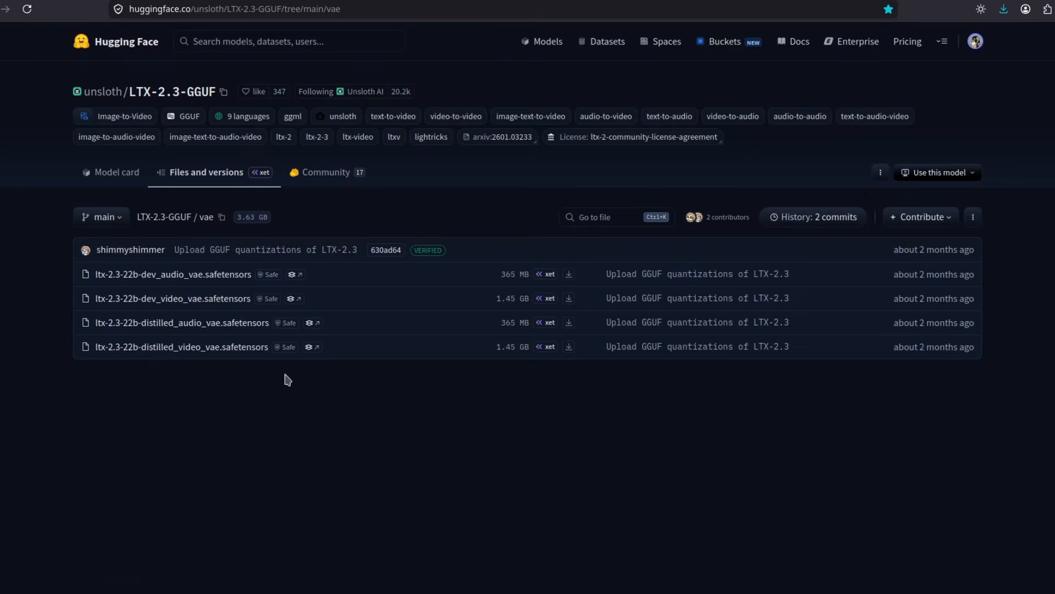
Review the Gemma text encoder files in the Comfy-Org/ltx-2 repository and open the text_encoders folder in Dolphin.
key("alt+Left")
key("alt+Left")
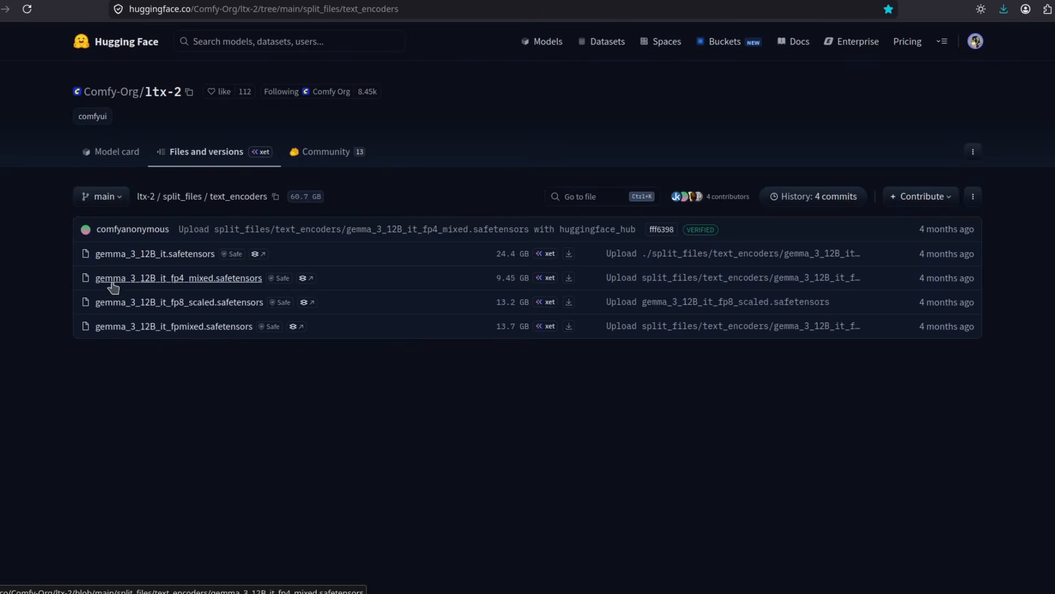
key("alt+Tab")
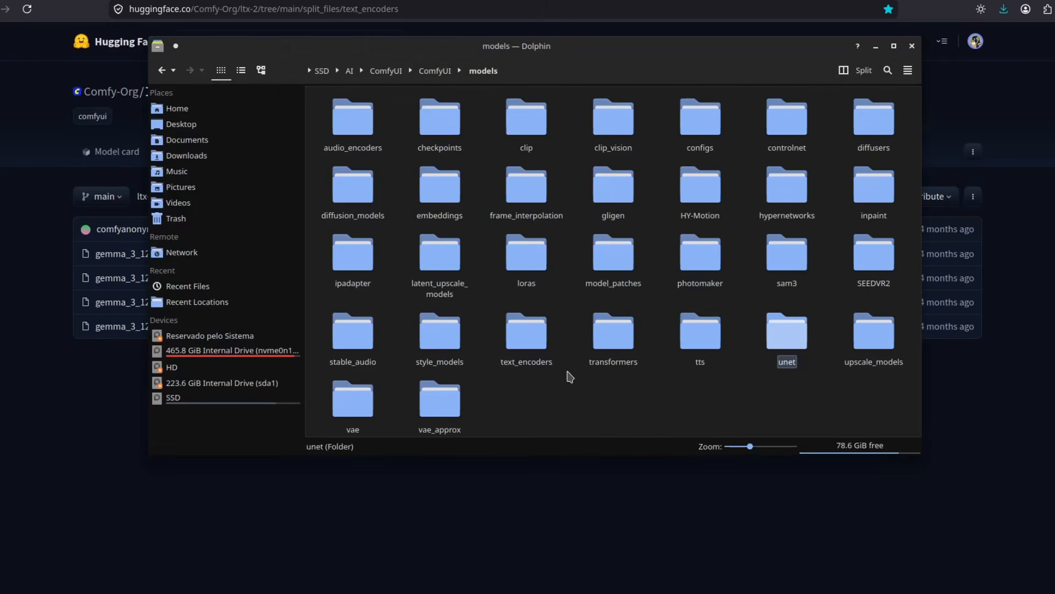
double_click(529, 342)
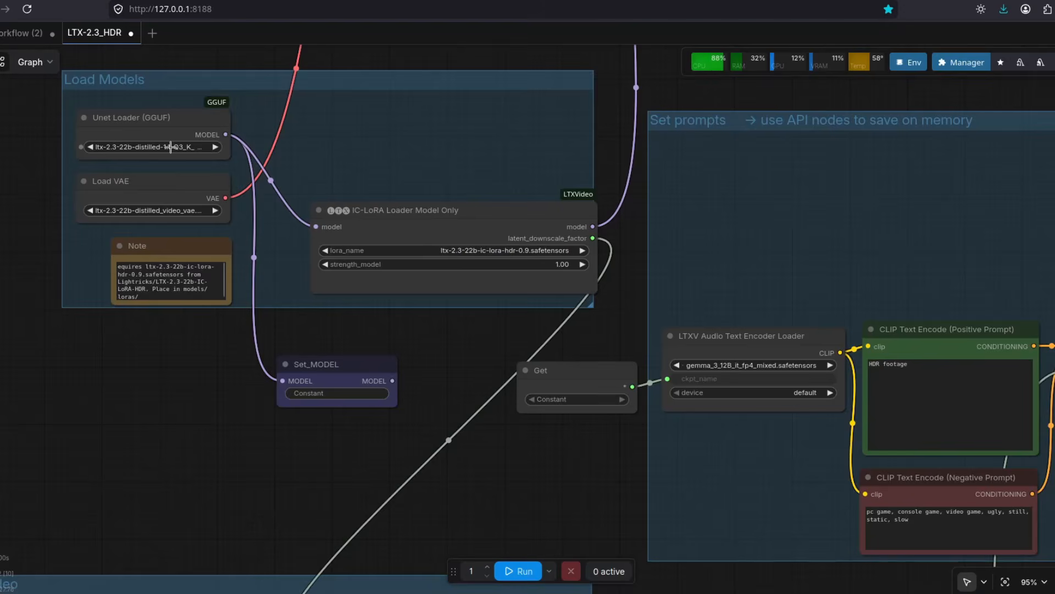
Choose ltx-2.3-22b-distilled-1.1-Q3_K_S.gguf in the Unet Loader node and look through the Load VAE node's model choices.
left_click(171, 147)
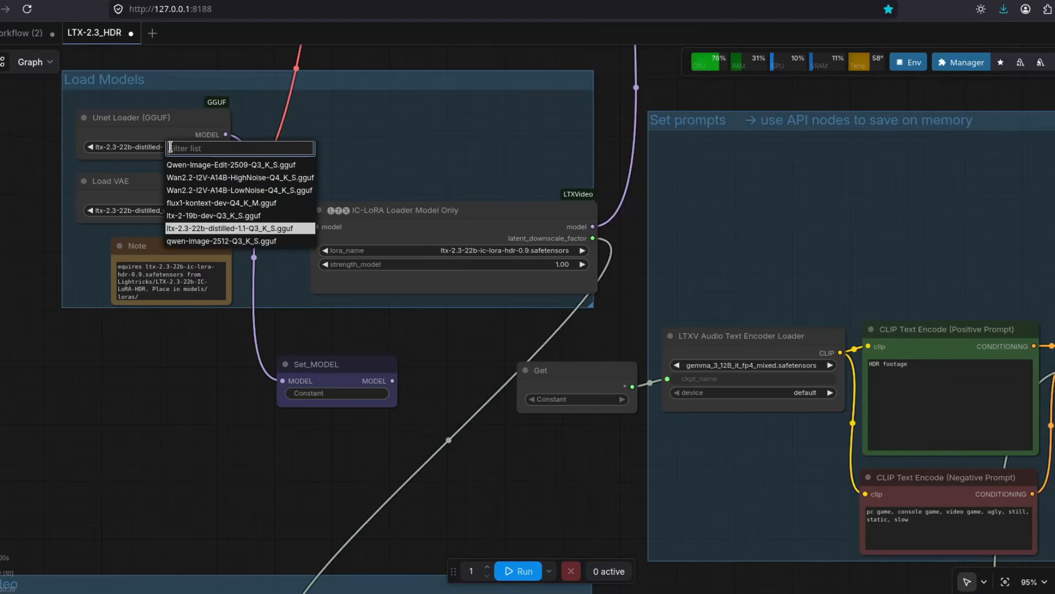
left_click(232, 230)
left_click(163, 210)
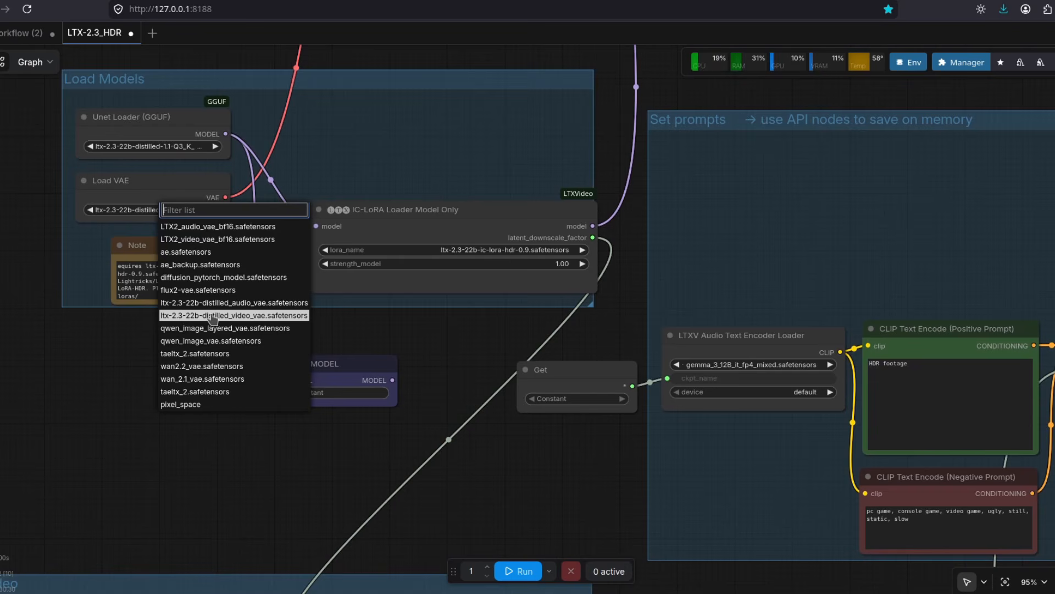
left_click(100, 365)
View the IC-LoRA loader's LoRA choices and set the LTXV Audio Text Encoder Loader to gemma_3_12B_it_fp4_mixed.safetensors.
left_click(489, 250)
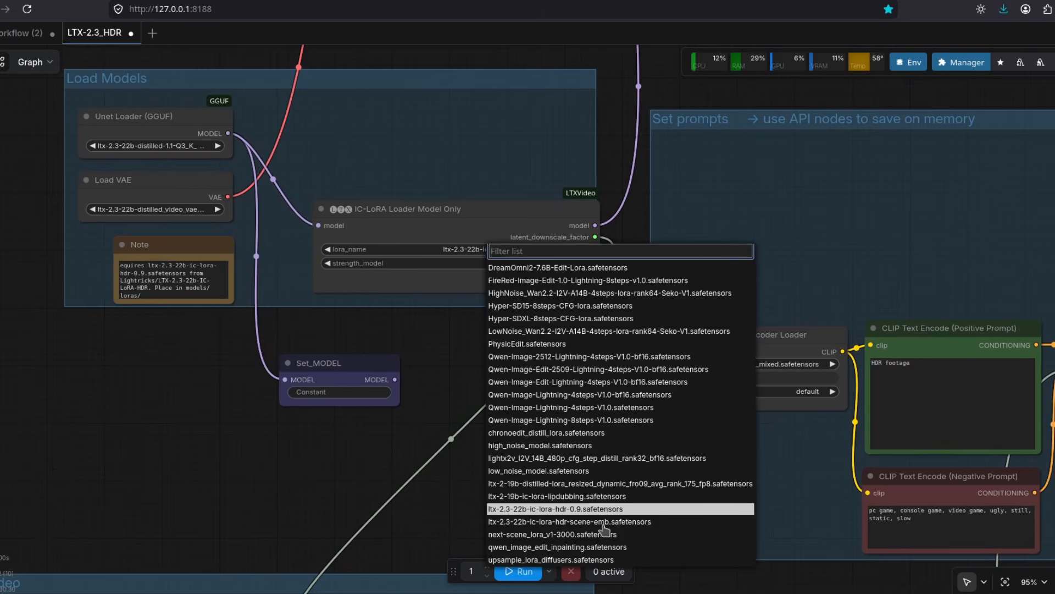
left_click_drag(639, 436, 502, 412)
left_click(623, 340)
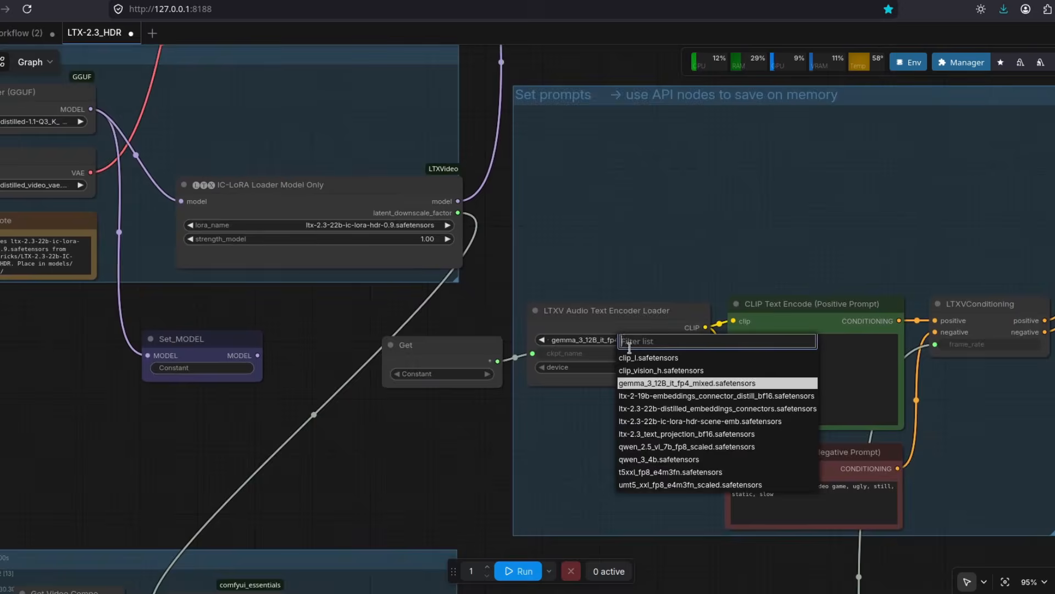
left_click(699, 383)
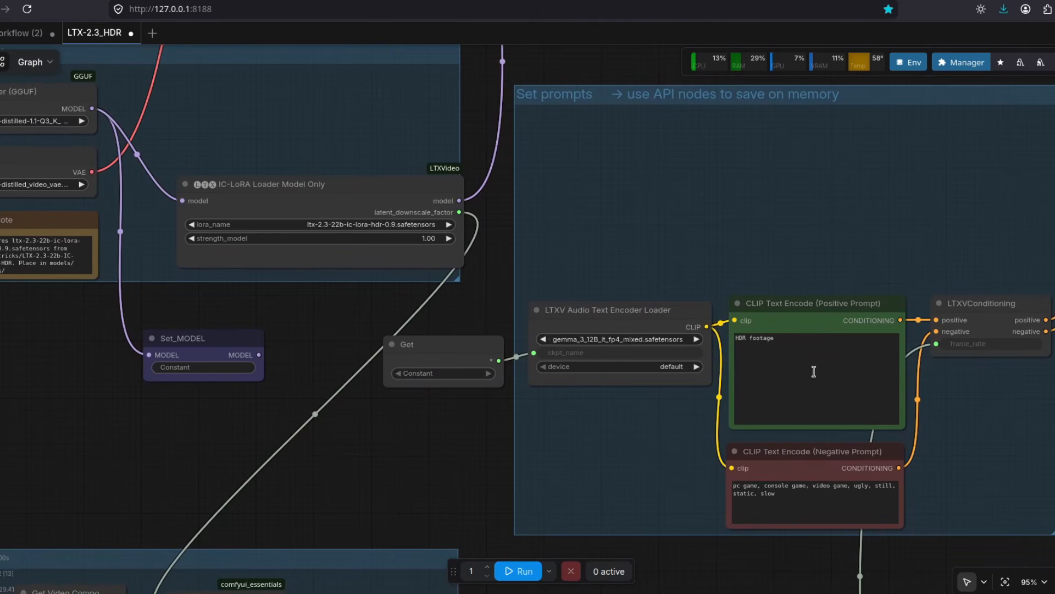
Examine the Load Video group with its input clip untitled2.mp4.
scroll(814, 372, "down", 7)
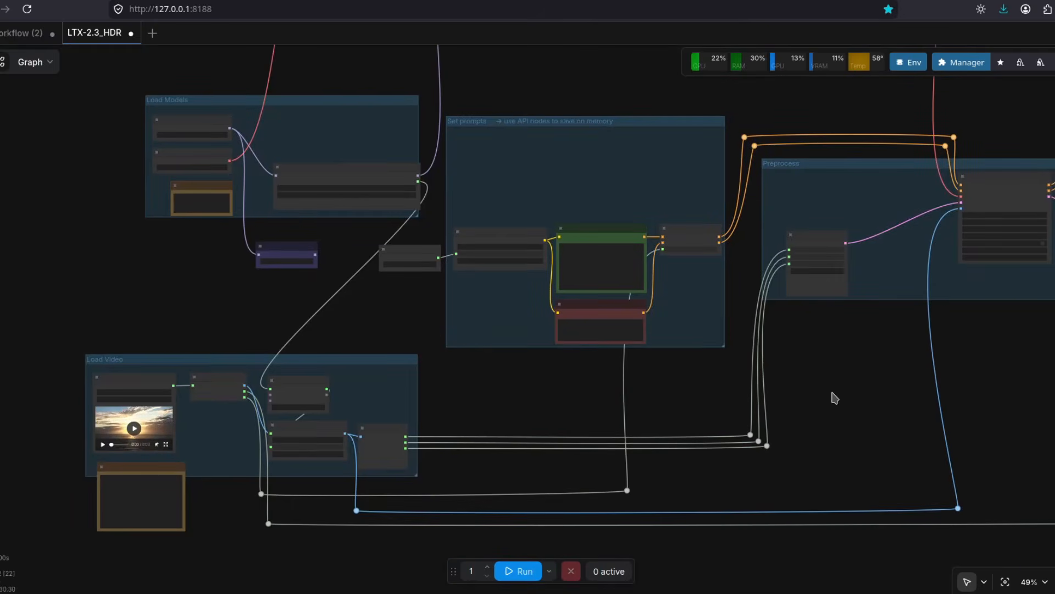
scroll(288, 330, "up", 10)
scroll(479, 341, "up", 2)
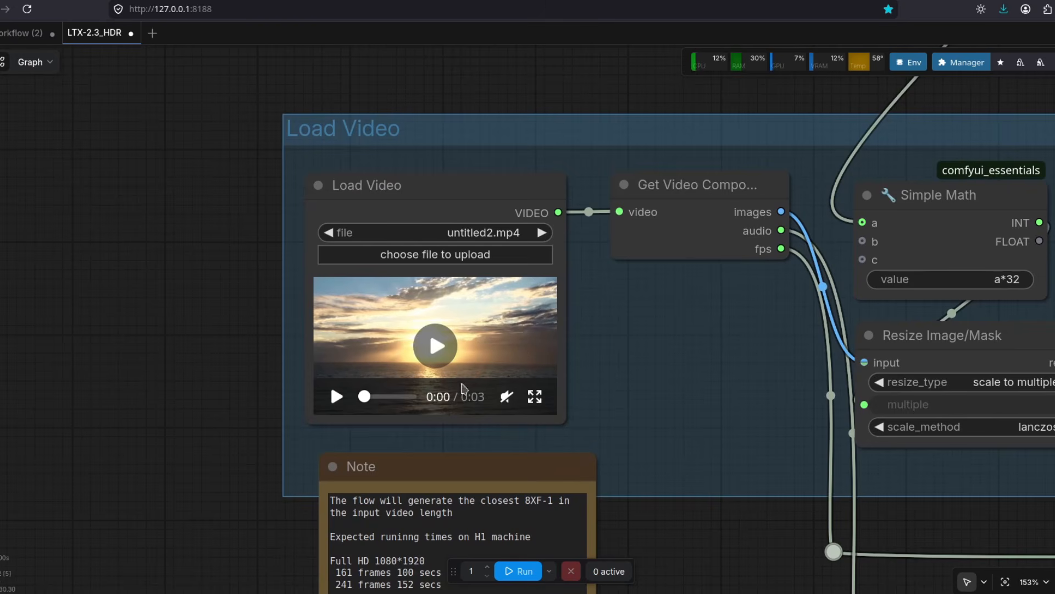
Examine the Decode group's LTXVHDR Decode Postprocess settings, its notes and the Save Video preview.
scroll(275, 378, "down", 6)
left_click_drag(967, 483, 558, 446)
left_click_drag(585, 499, 91, 370)
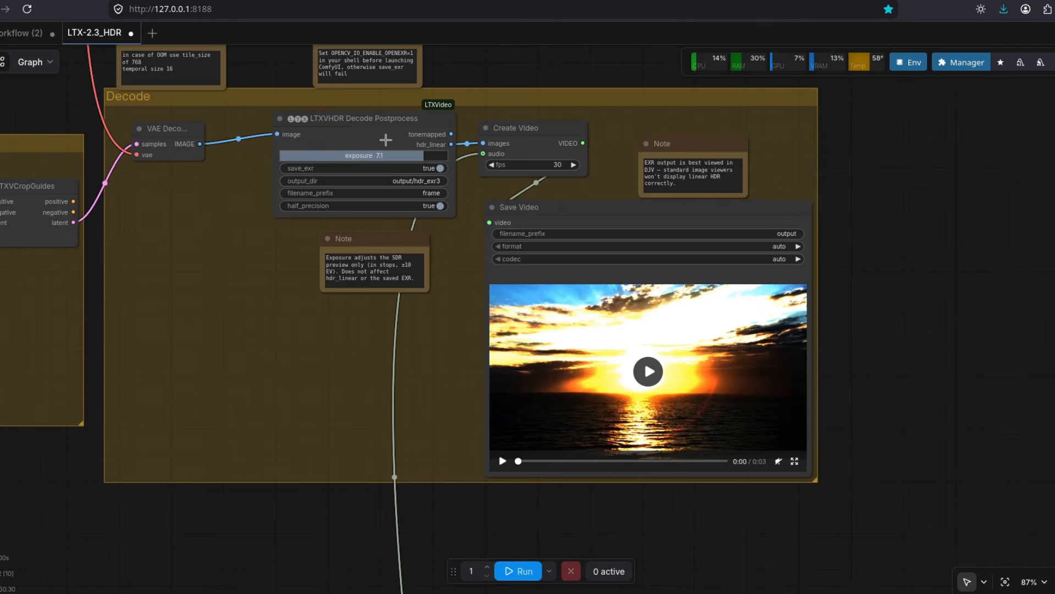
scroll(486, 112, "up", 3)
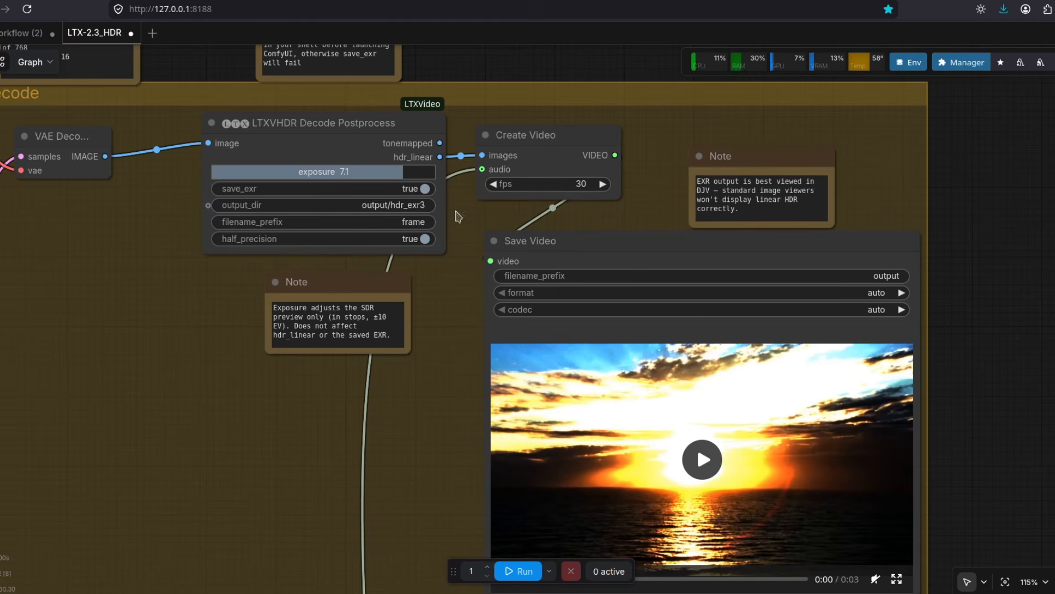
scroll(835, 185, "down", 3)
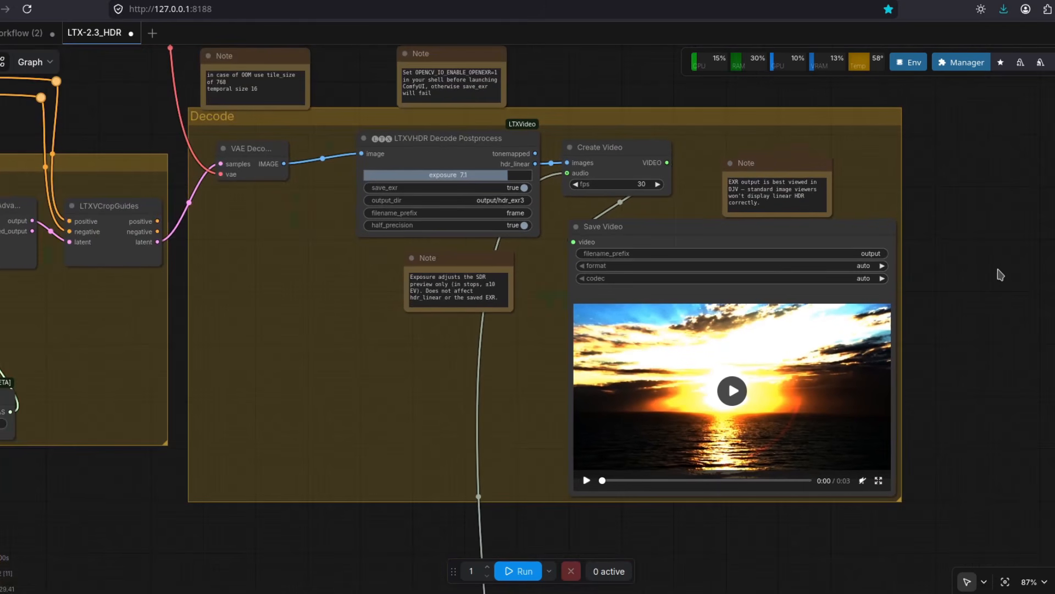
scroll(963, 295, "up", 3)
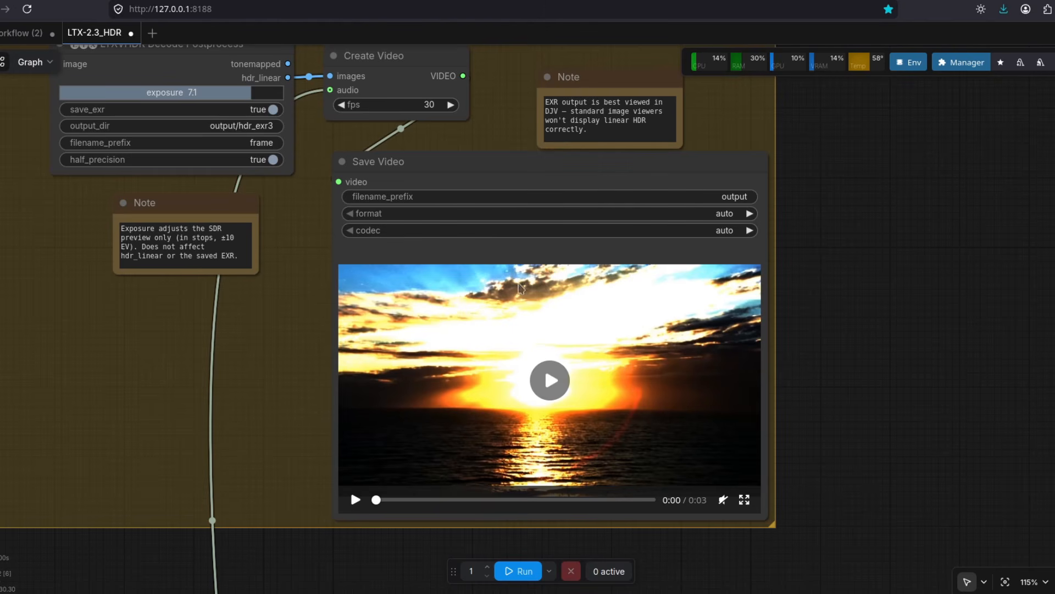
scroll(836, 370, "down", 2)
left_click_drag(855, 370, 839, 350)
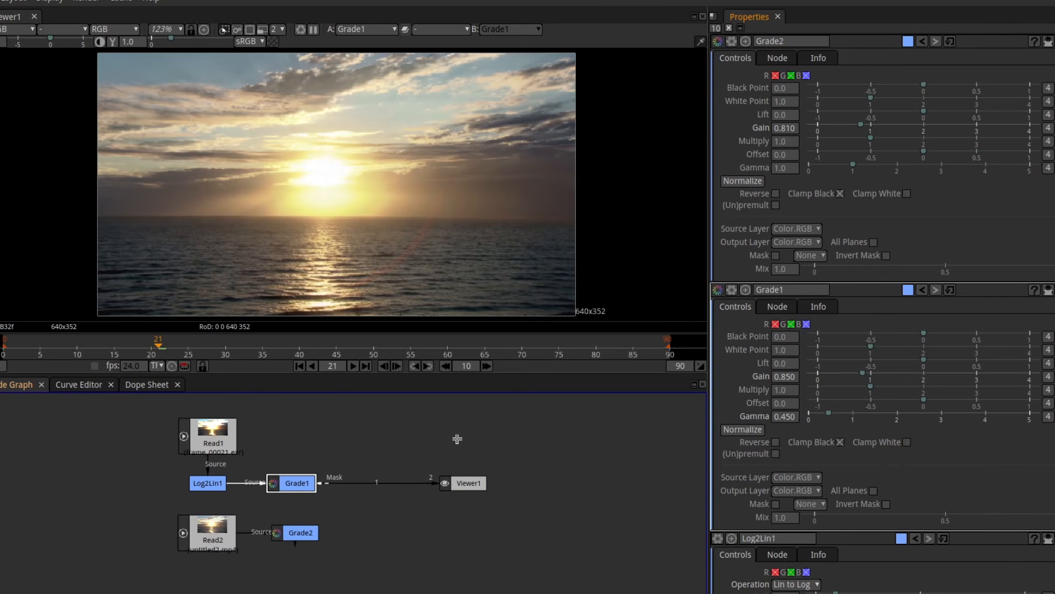
In the compositing program, compare the Read2 source clip with the Grade1 result by feeding each to Viewer1's input 1.
left_click(213, 532)
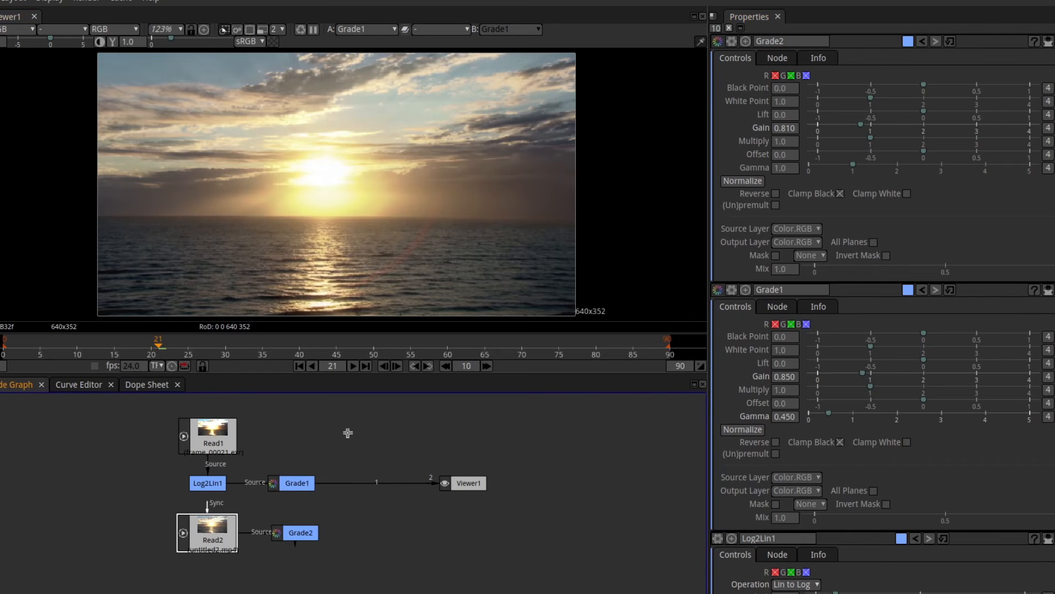
key("1")
left_click(297, 483)
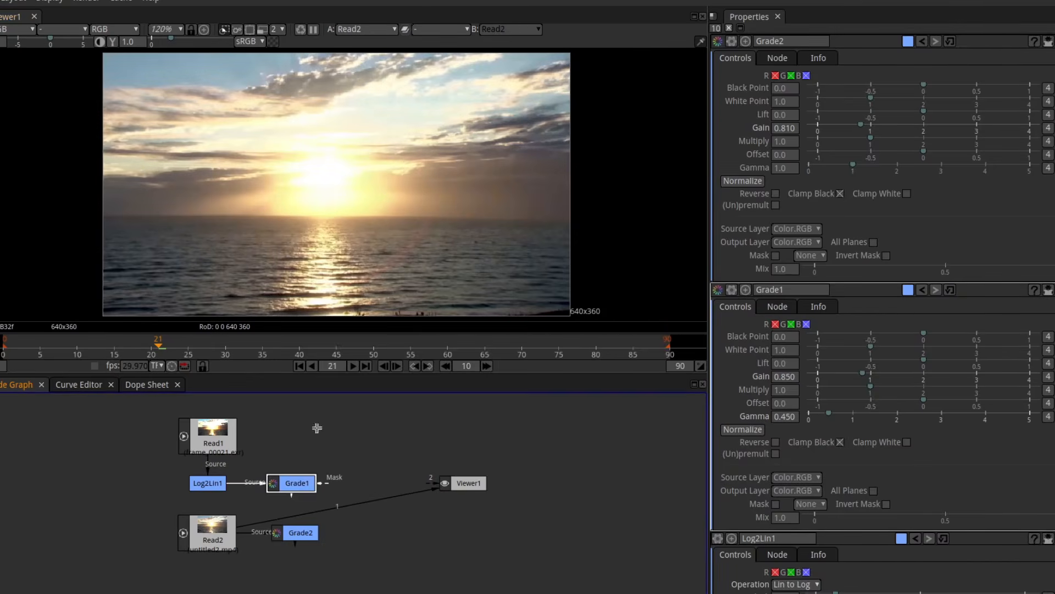
key("1")
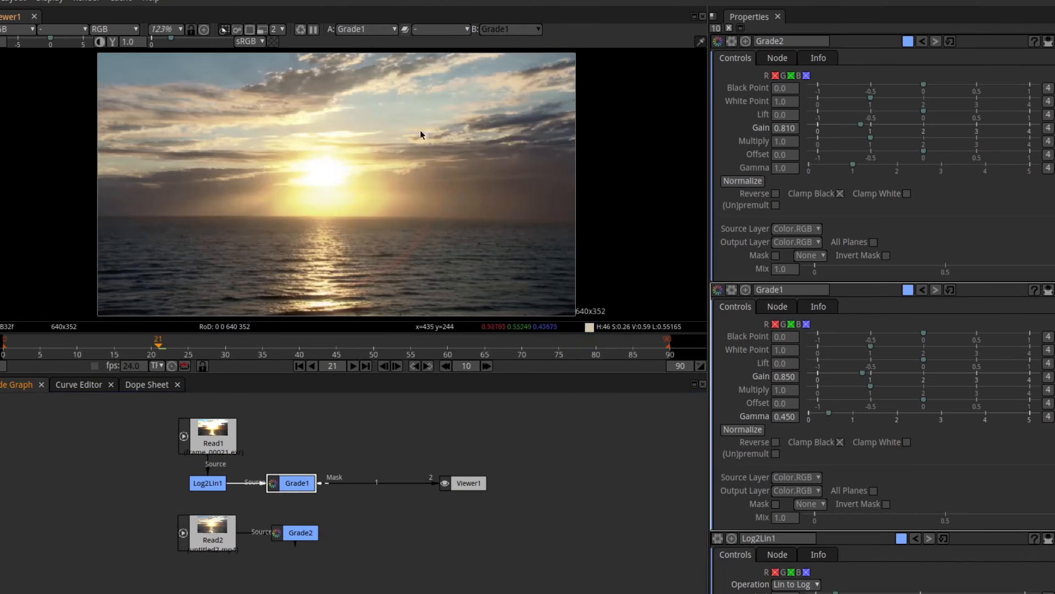
Compare the HDR branch stage by stage by feeding Read1, Log2Lin1 and Grade1 in turn to Viewer1's input 1.
left_click(227, 531)
left_click(214, 434)
key("1")
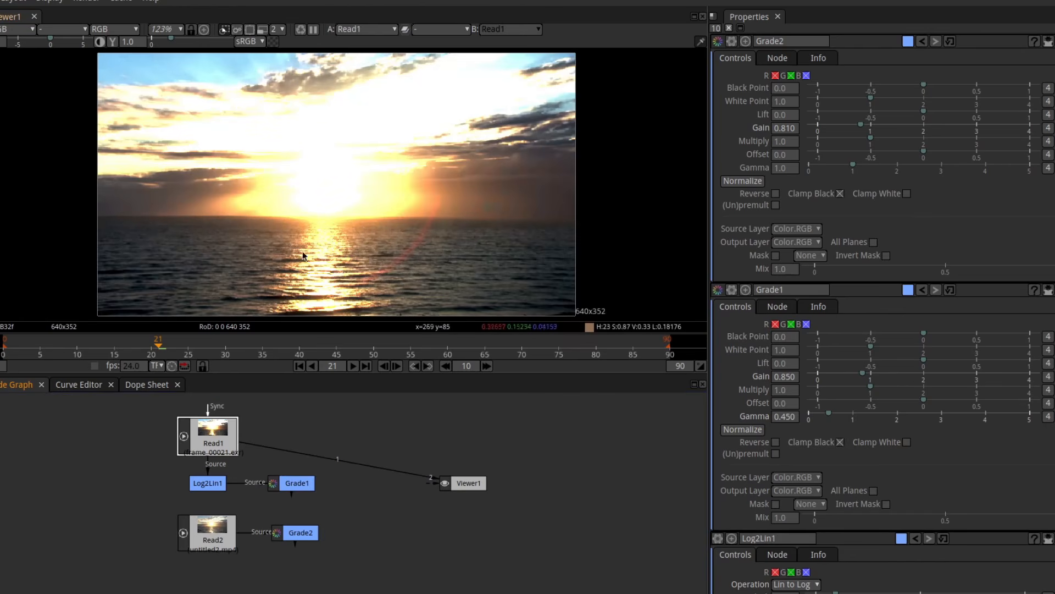
left_click(207, 482)
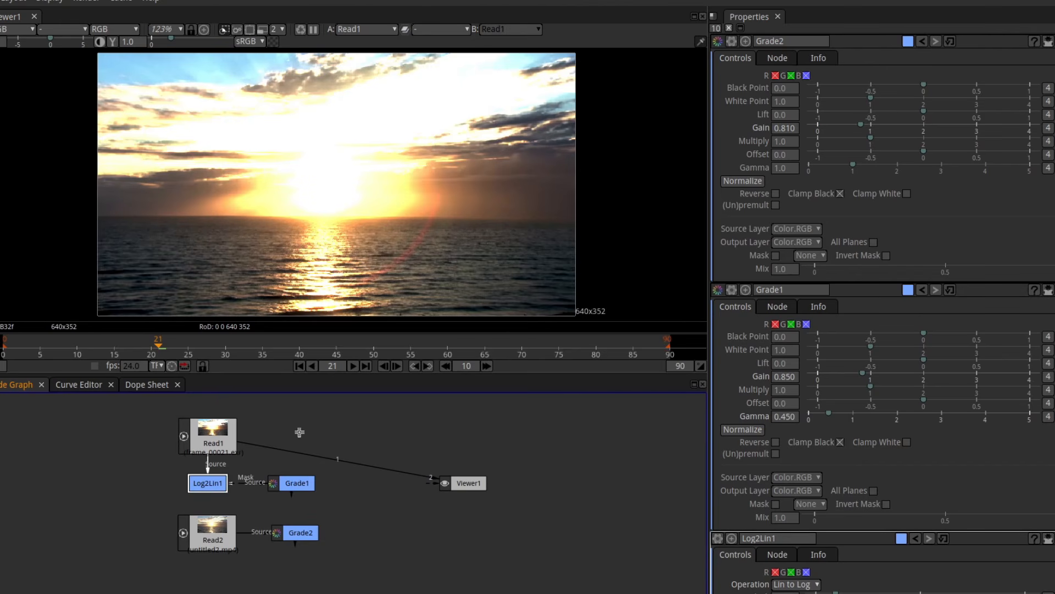
key("1")
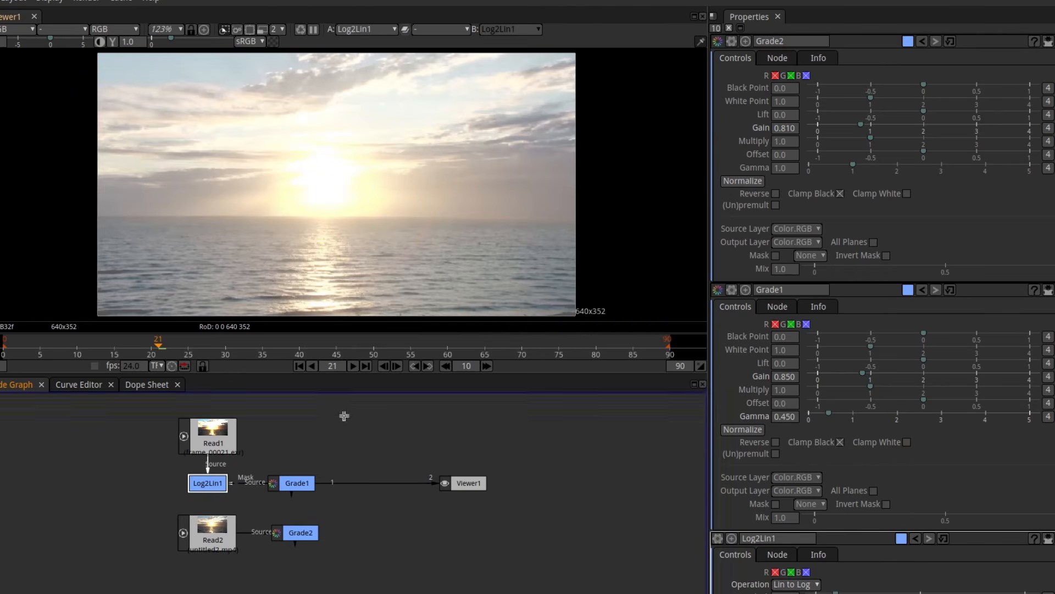
left_click(300, 484)
key("1")
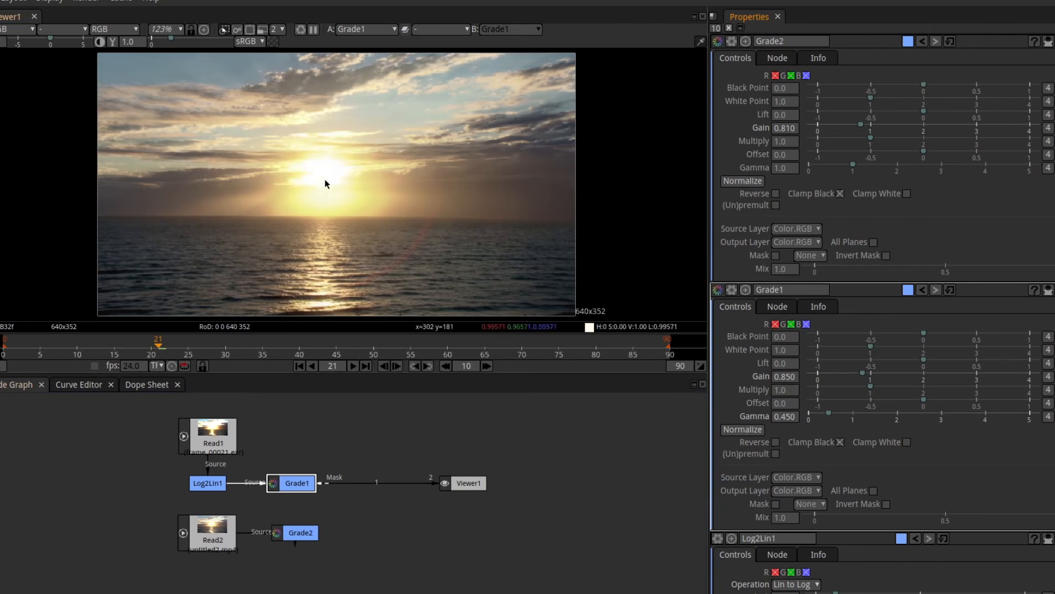
Feed Read2 and Grade2 in turn to Viewer1's input 1 and set Grade2's gain to 0.810.
left_click(212, 536)
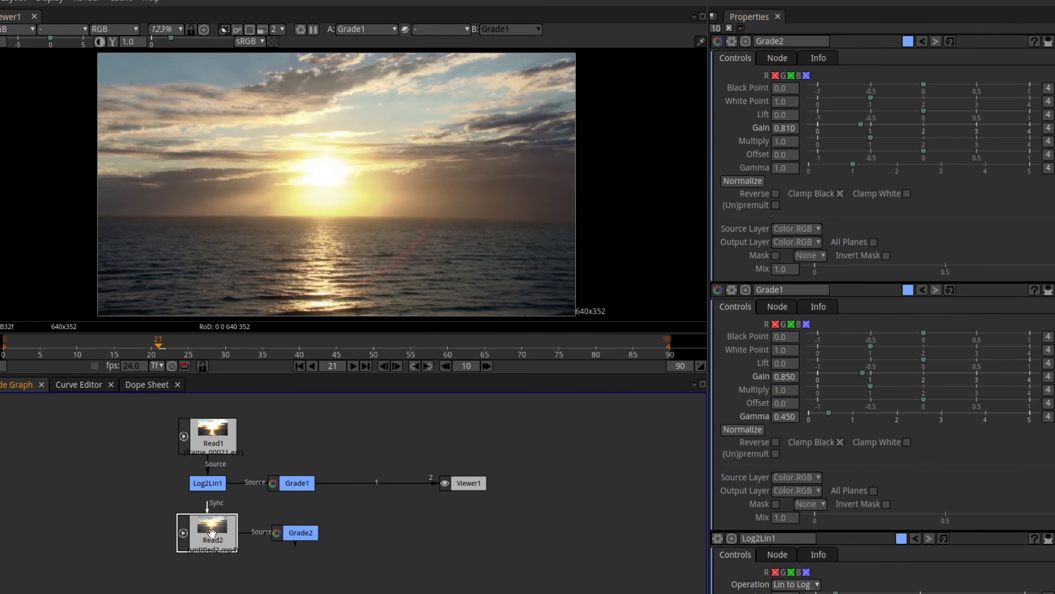
key("1")
left_click(297, 532)
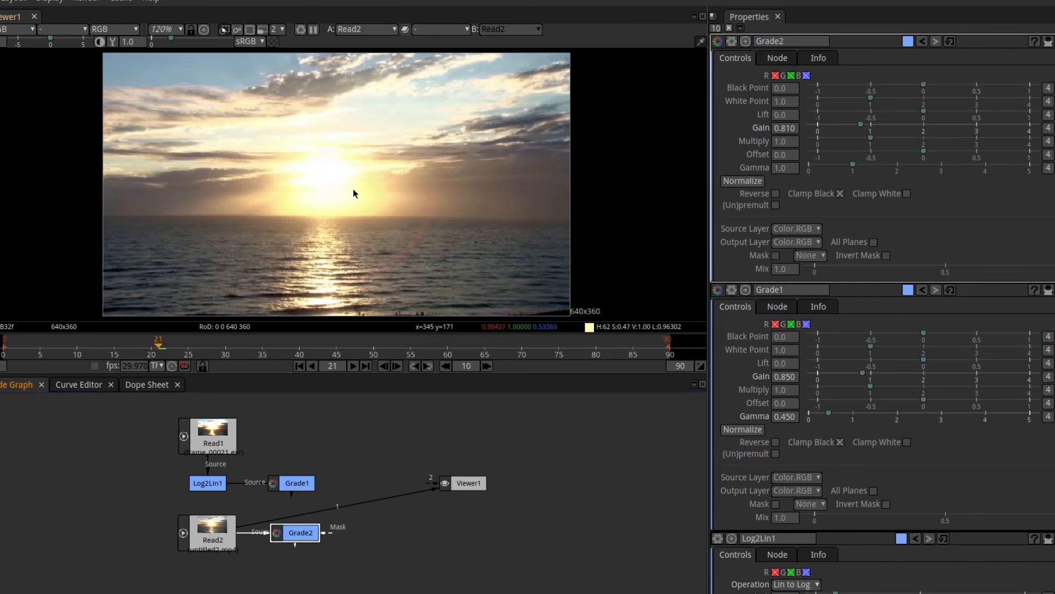
key("1")
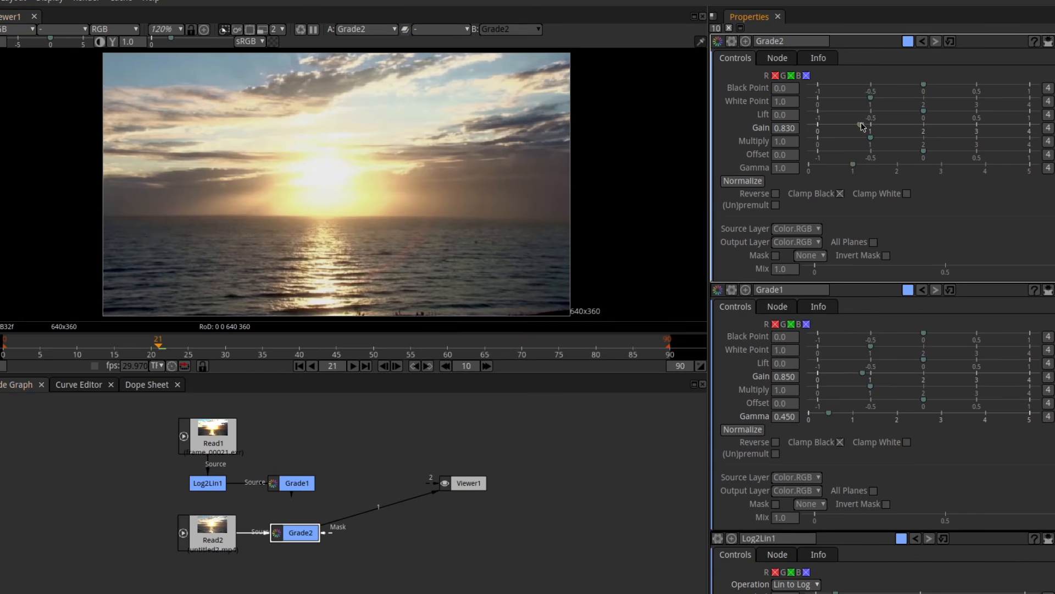
left_click_drag(862, 128, 855, 128)
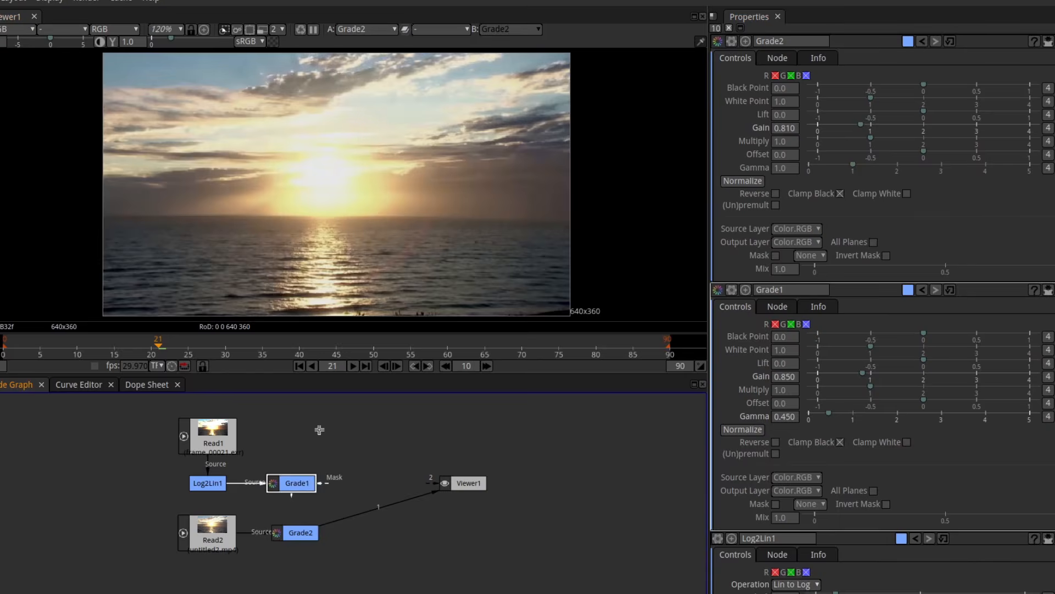
Feed Grade1 to Viewer1's input 1 and set its gain to 0.830.
key("1")
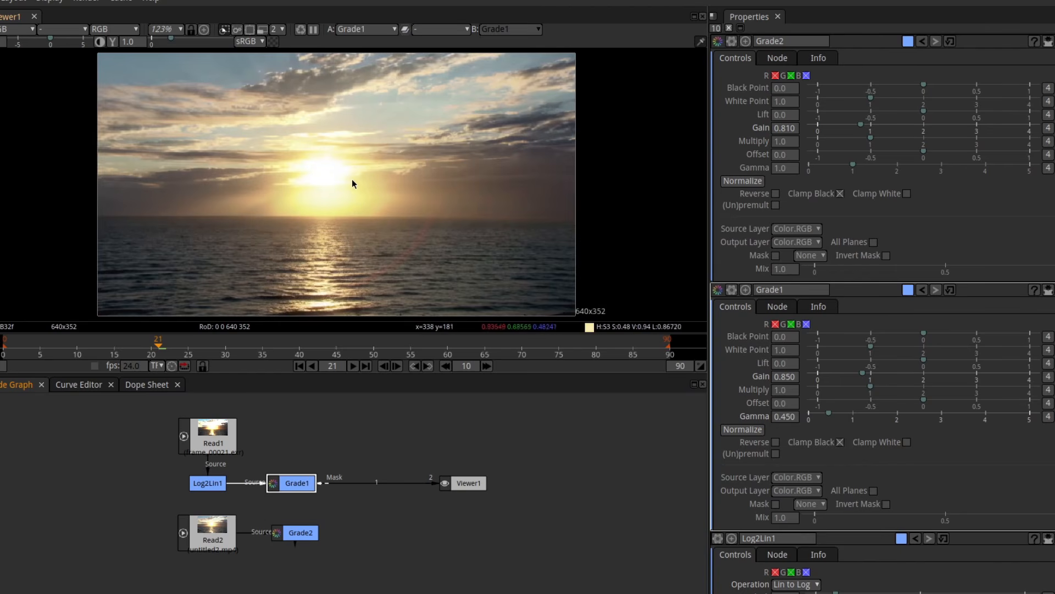
left_click(865, 374)
left_click(864, 376)
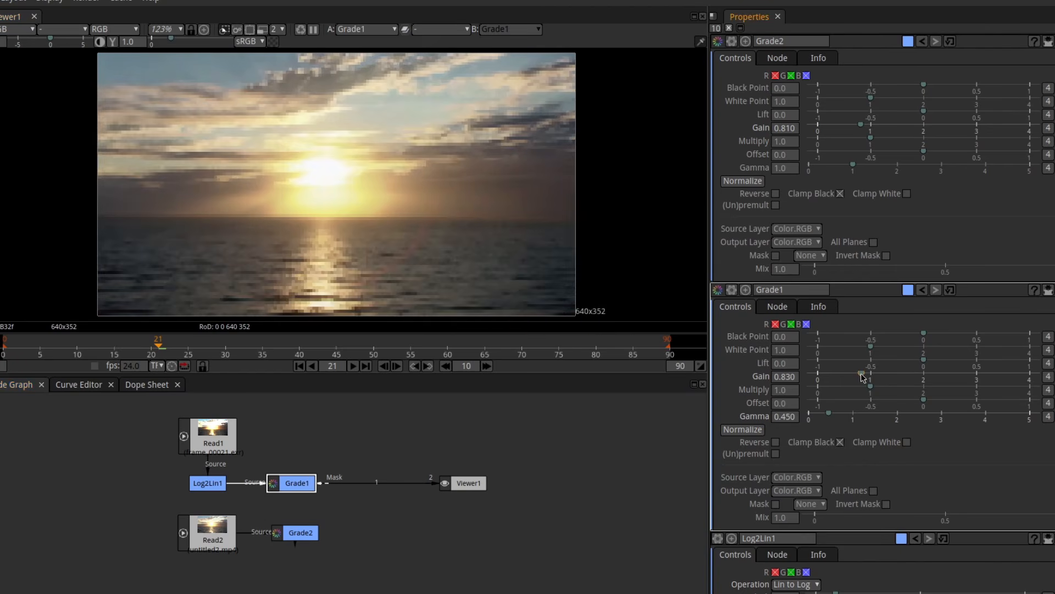
left_click_drag(865, 377, 864, 378)
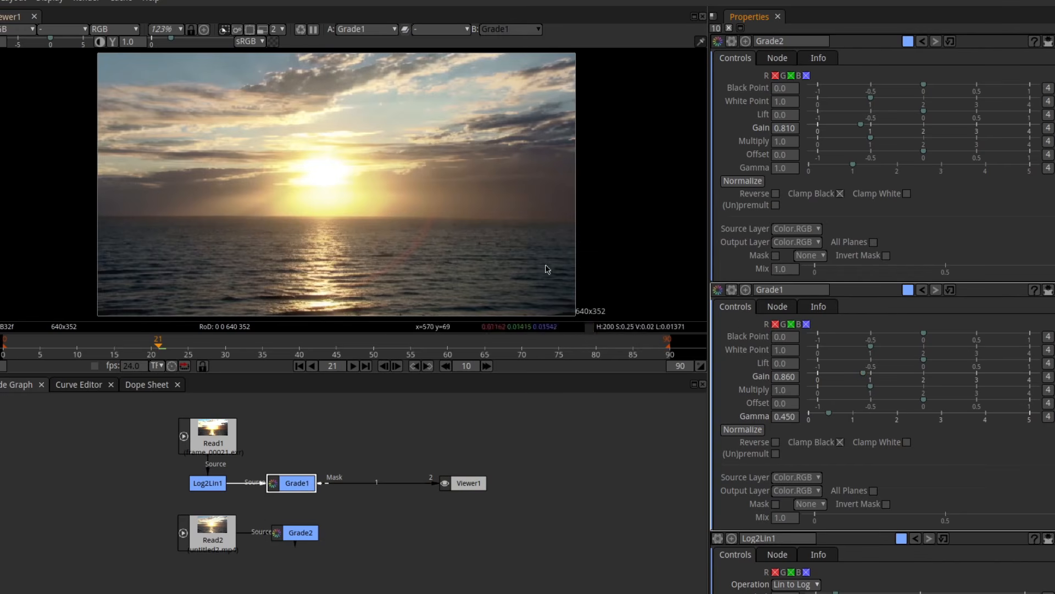
left_click_drag(866, 376, 863, 379)
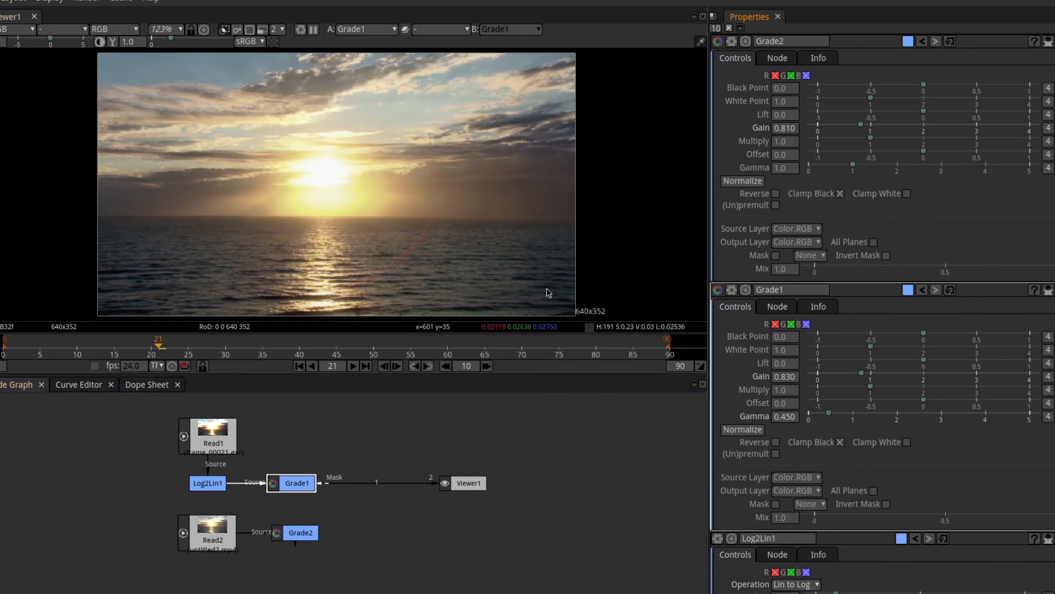
Compare the graded source clip with the graded HDR output by feeding Grade2 and Grade1 in turn to Viewer1's input 1.
left_click(285, 533)
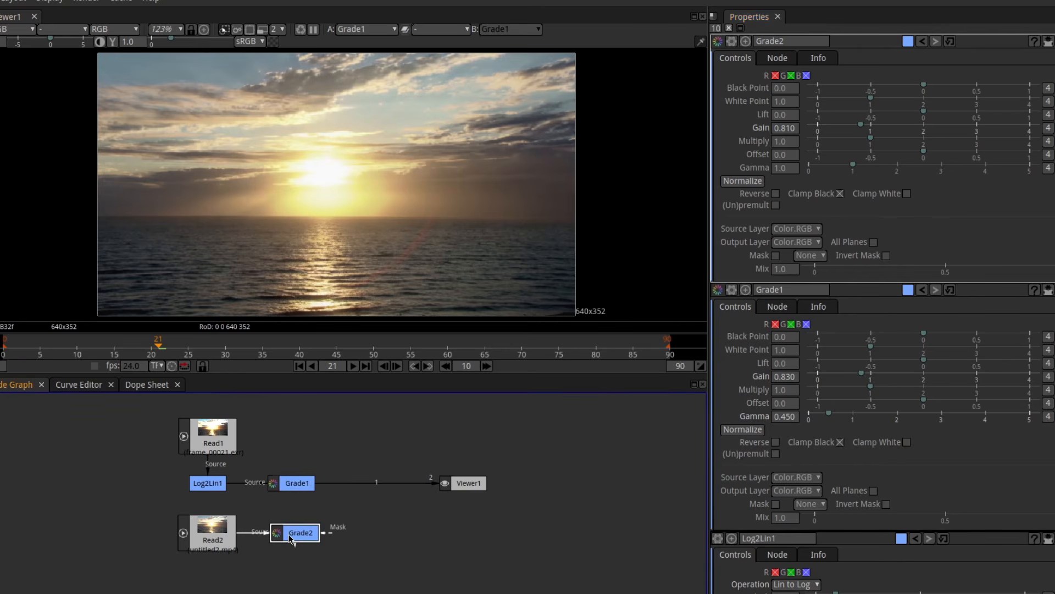
left_click(300, 483)
left_click(308, 534)
key("1")
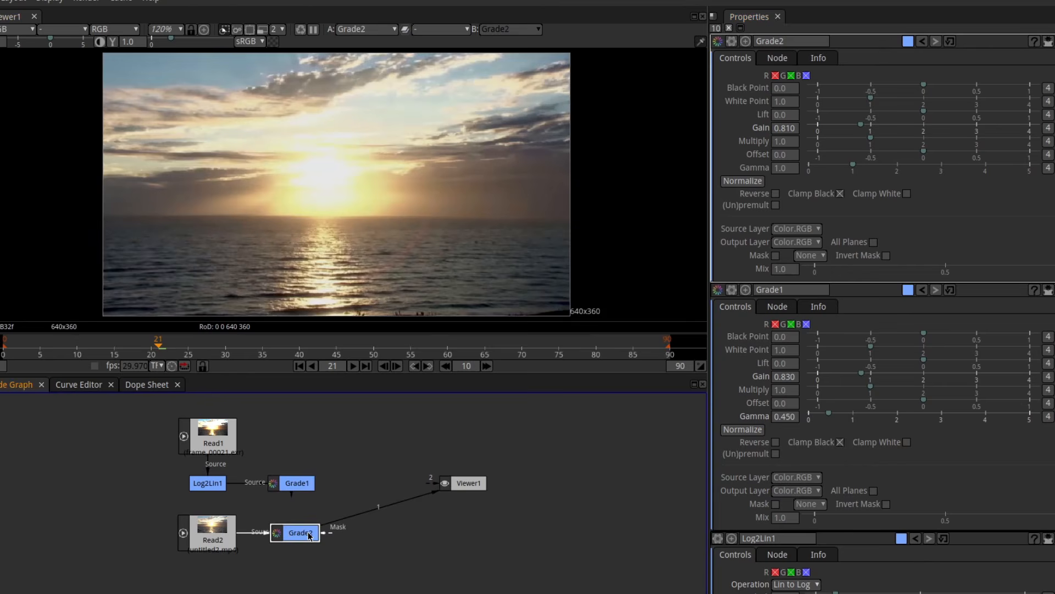
left_click(295, 484)
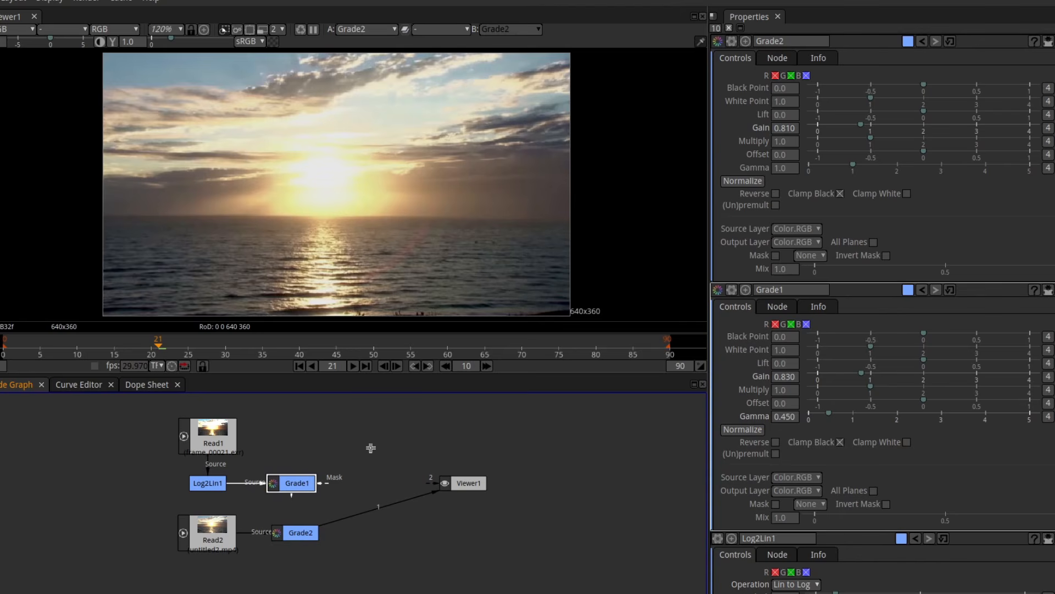
key("1")
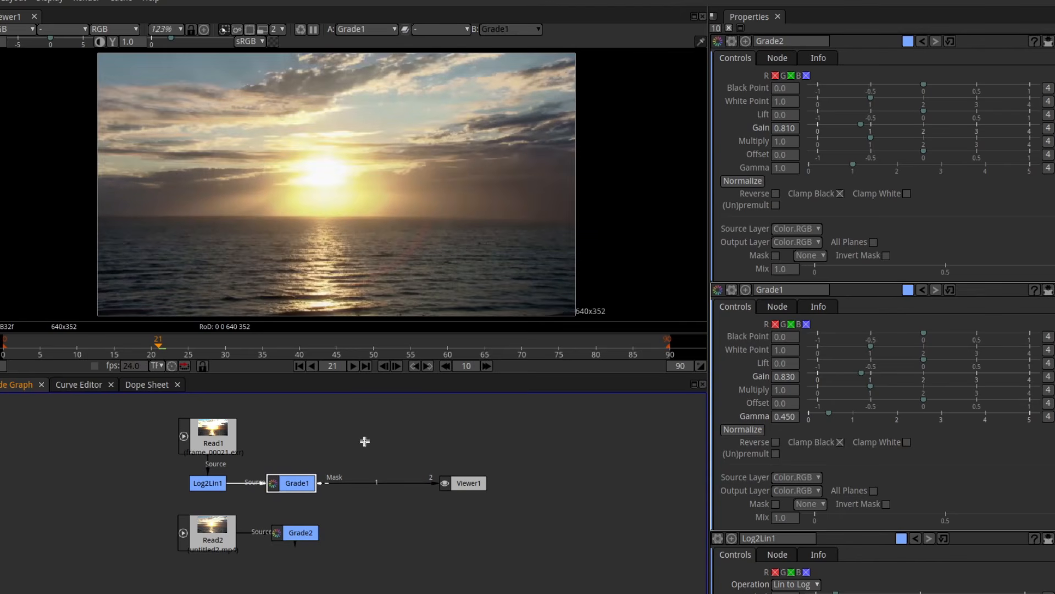